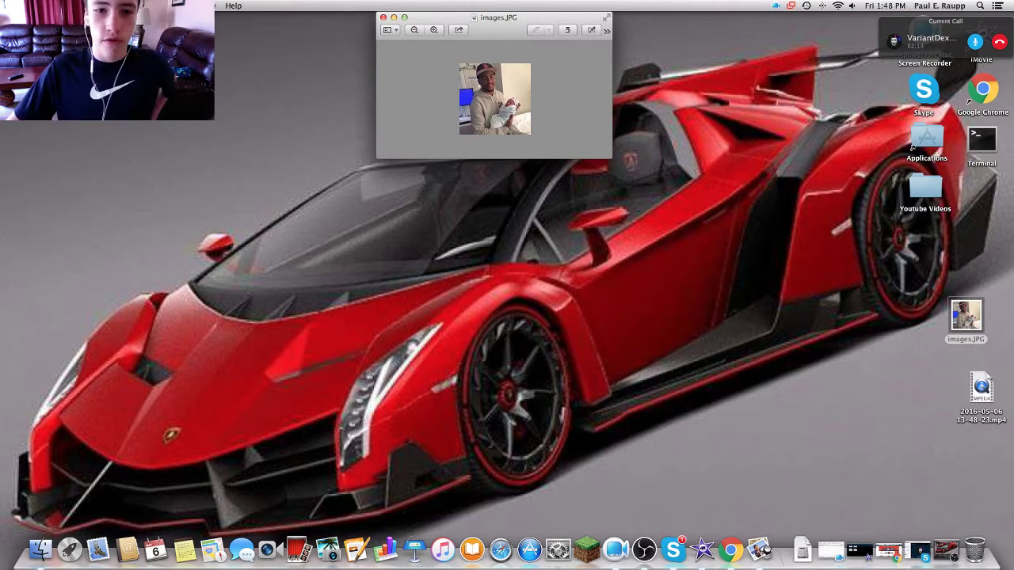
# Zoom into images.JPG and draw a selection rectangle around the baby.
pyautogui.moveTo(474, 17); pyautogui.dragTo(474, 50)
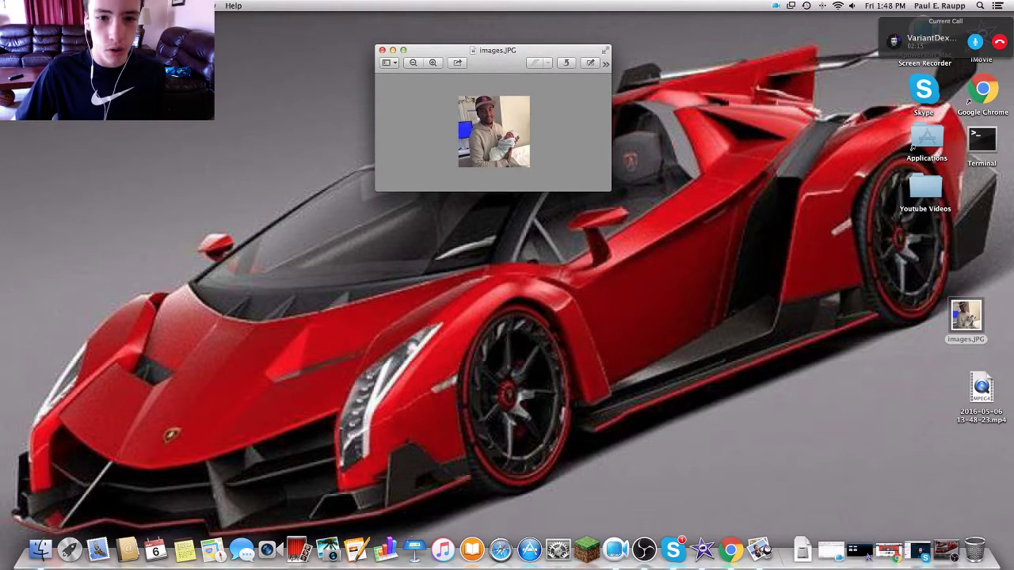
pyautogui.click(432, 62)
pyautogui.click(432, 62)
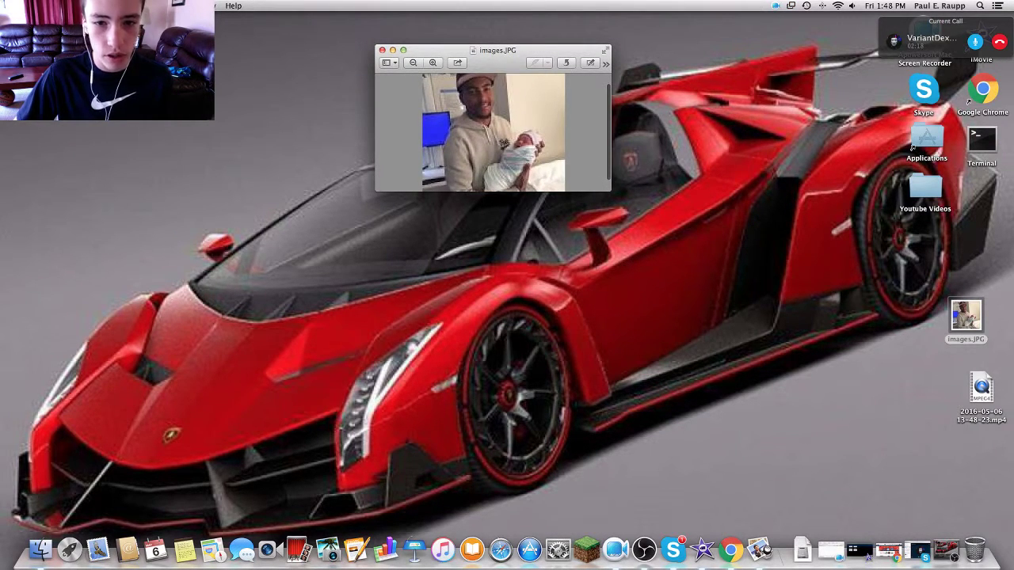
pyautogui.scroll(2, 493, 133)
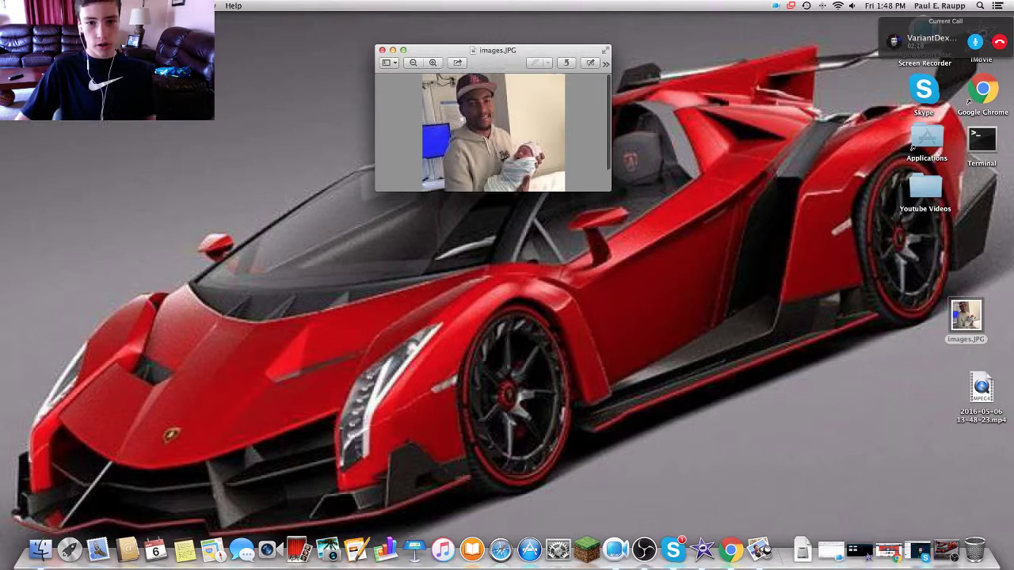
pyautogui.moveTo(497, 127); pyautogui.dragTo(513, 132)
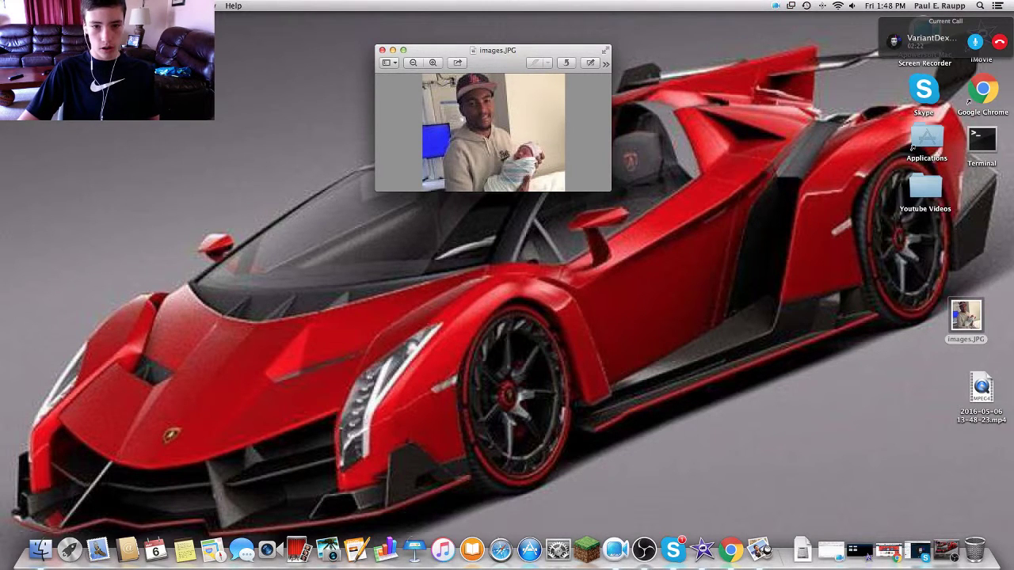
pyautogui.moveTo(522, 141); pyautogui.dragTo(539, 181)
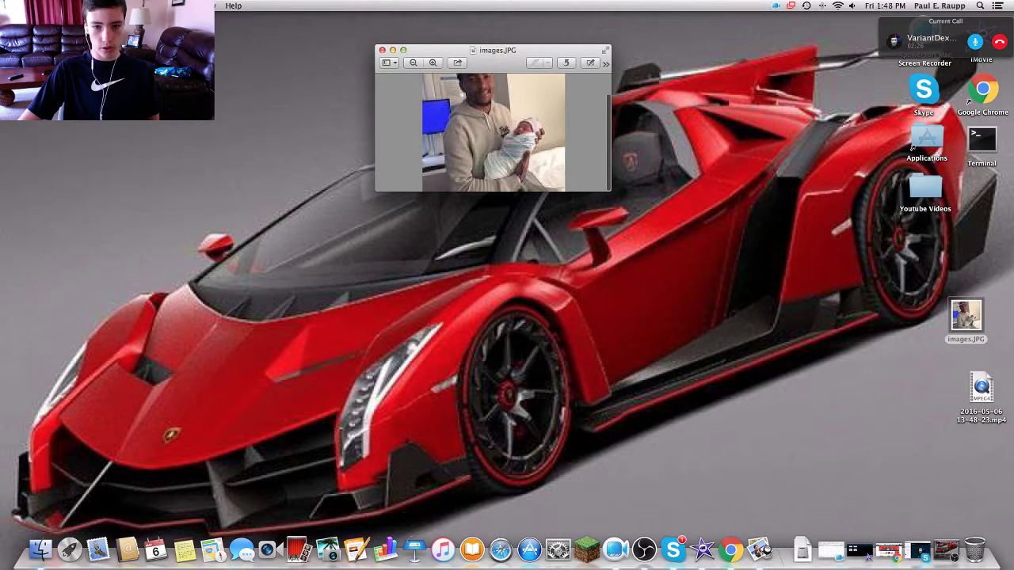
pyautogui.moveTo(470, 117); pyautogui.dragTo(563, 183)
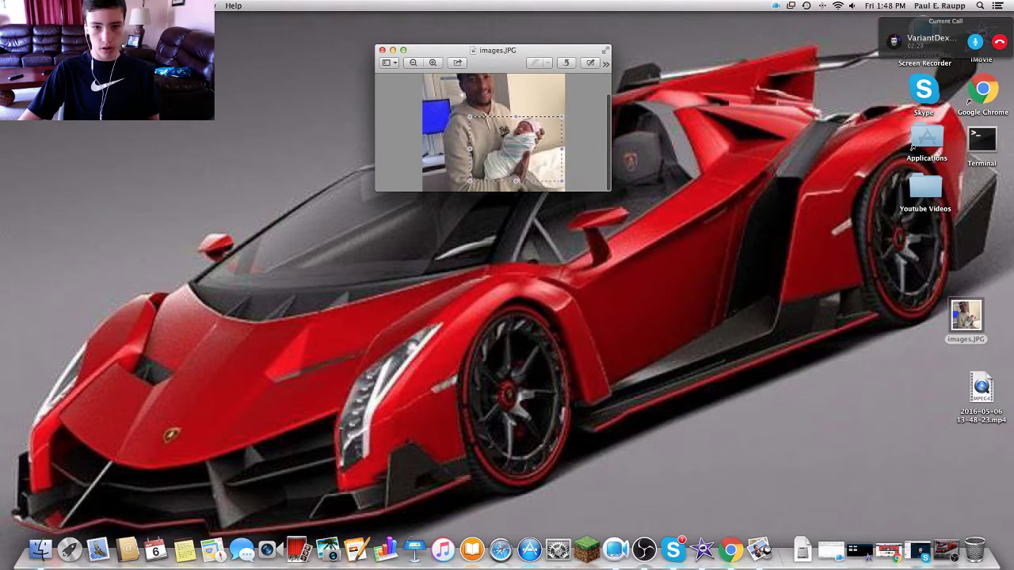
# Reposition the photo window, then restore the Skype call window and minimize it again.
pyautogui.moveTo(497, 50); pyautogui.dragTo(475, 46)
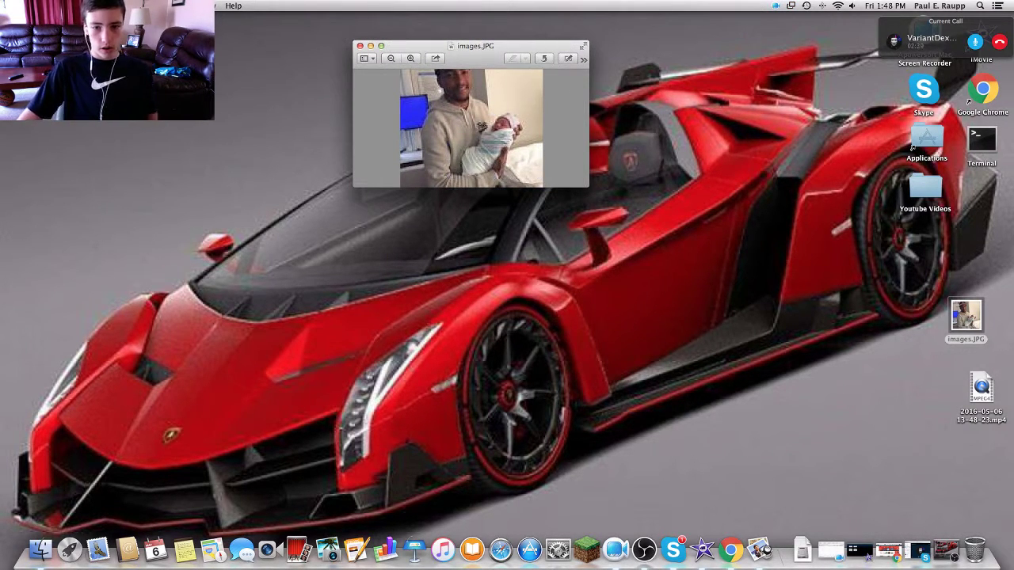
pyautogui.moveTo(475, 46); pyautogui.dragTo(518, 76)
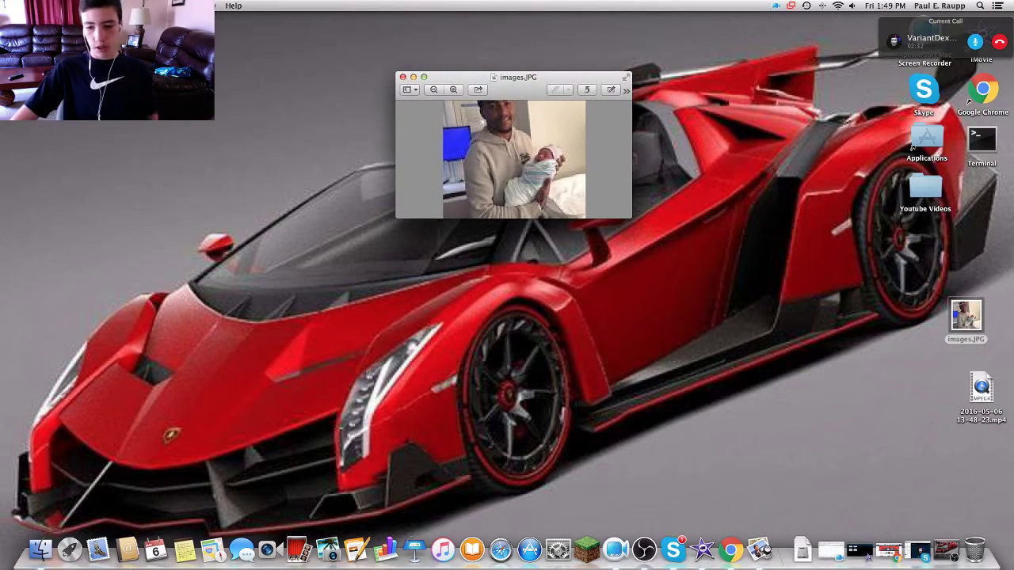
pyautogui.click(917, 549)
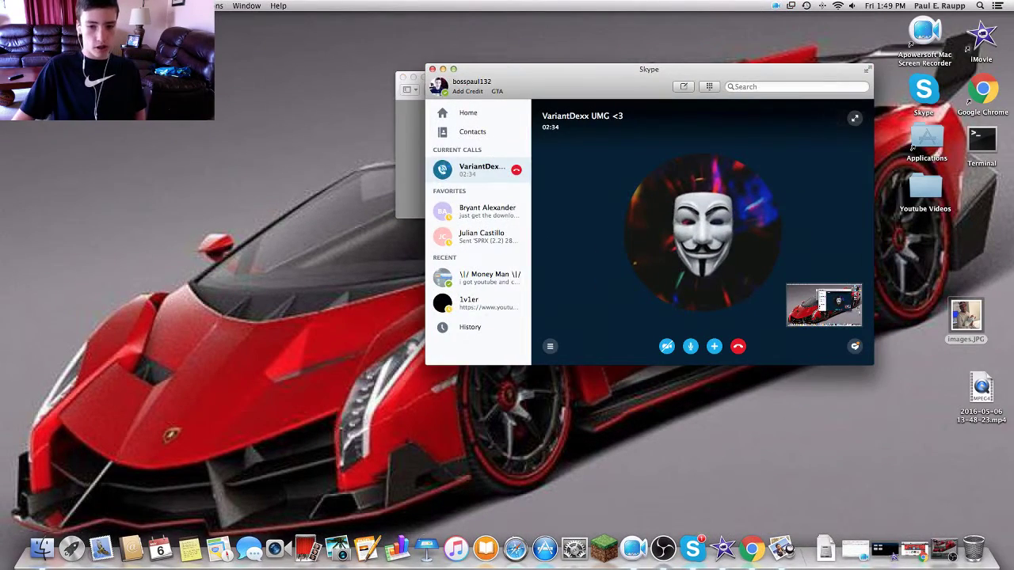
pyautogui.moveTo(611, 70); pyautogui.dragTo(535, 91)
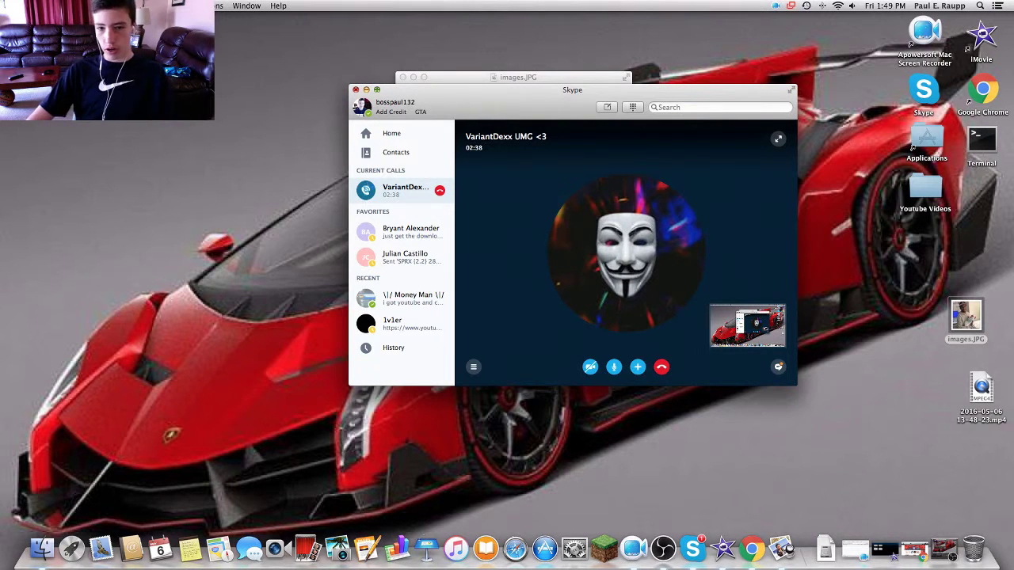
pyautogui.press('super+m')
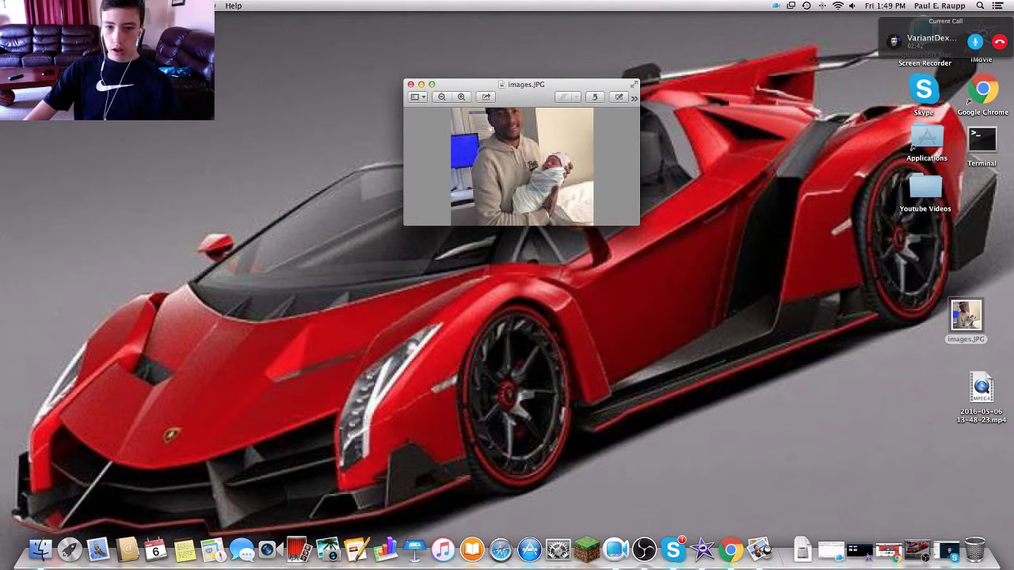
pyautogui.scroll(-3, 522, 167)
pyautogui.scroll(3, 522, 166)
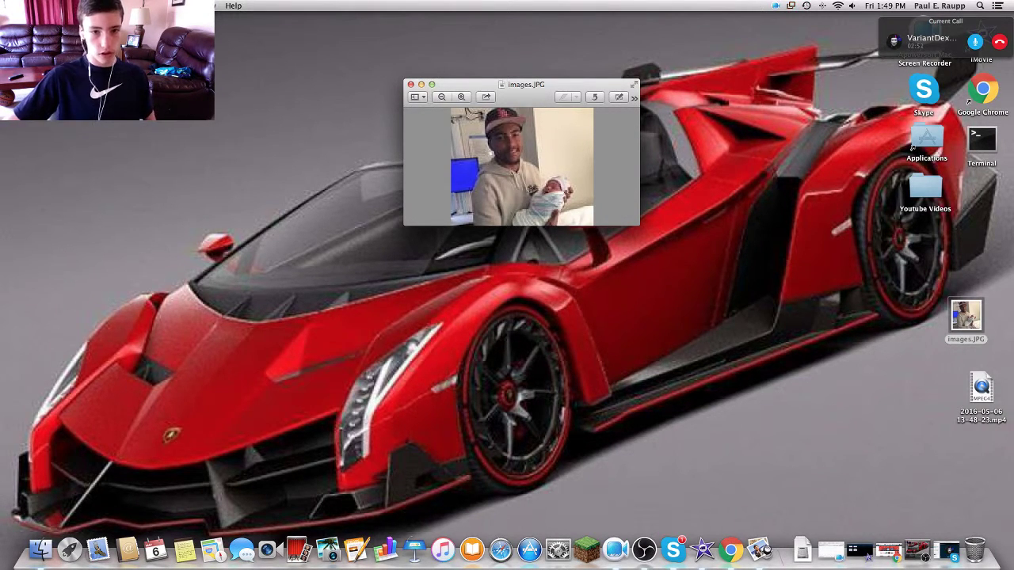
# Shift the images.JPG window up-left and close it with Cmd+W.
pyautogui.moveTo(554, 84); pyautogui.dragTo(482, 66)
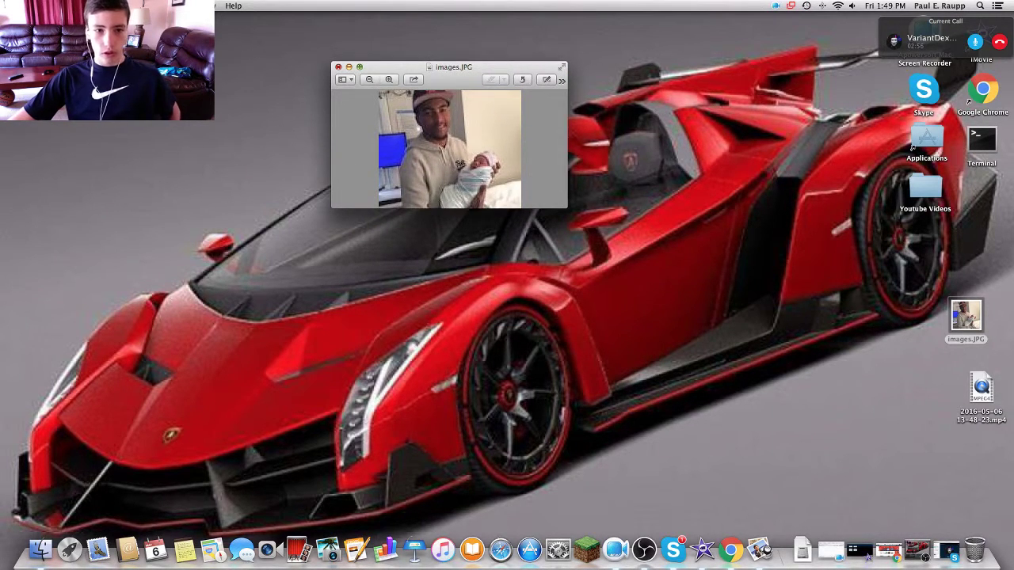
pyautogui.press('super+w')
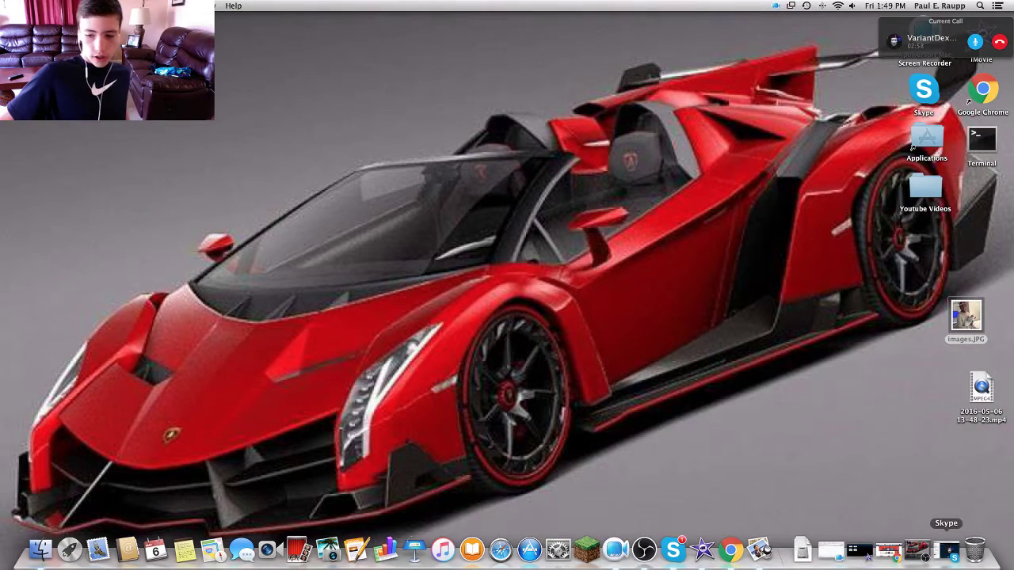